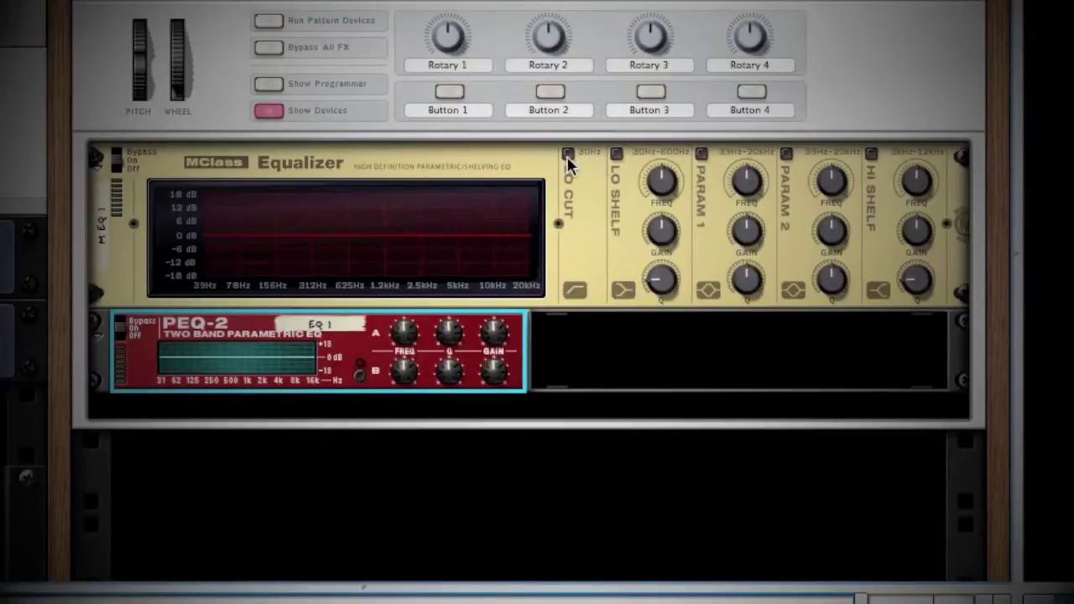
# Try the low cut, then the low shelf lowered to 58 Hz, leaving both bands off.
pyautogui.click(567, 155)
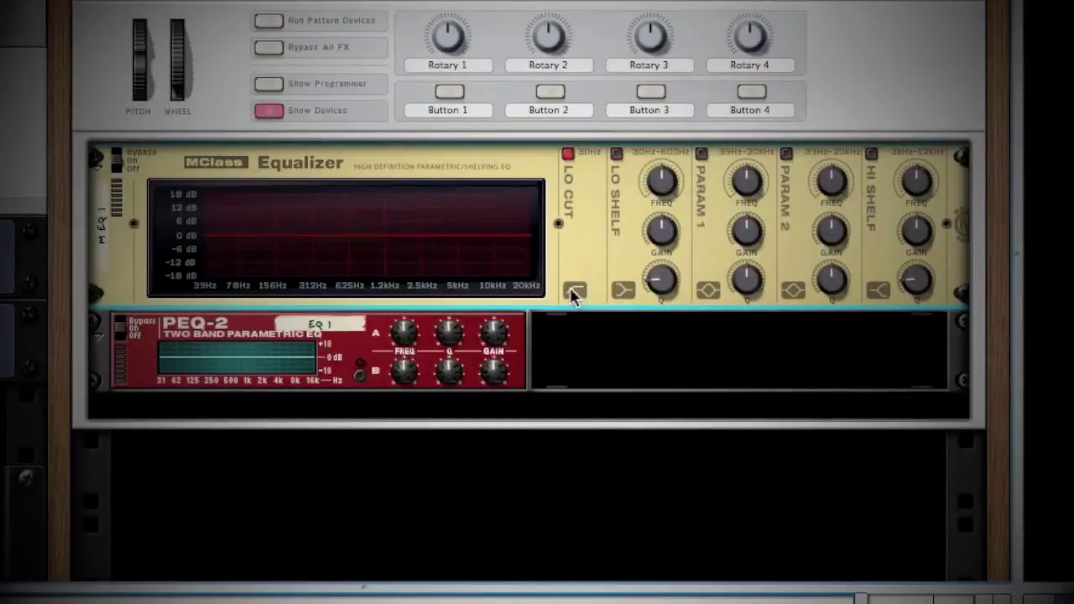
pyautogui.click(568, 154)
pyautogui.click(617, 154)
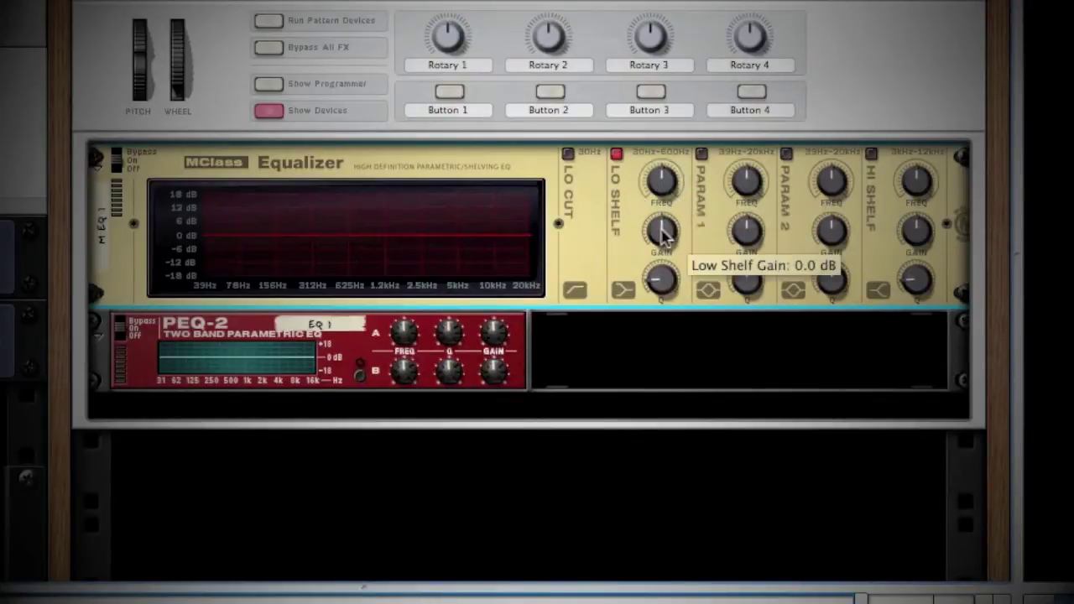
pyautogui.moveTo(661, 289)
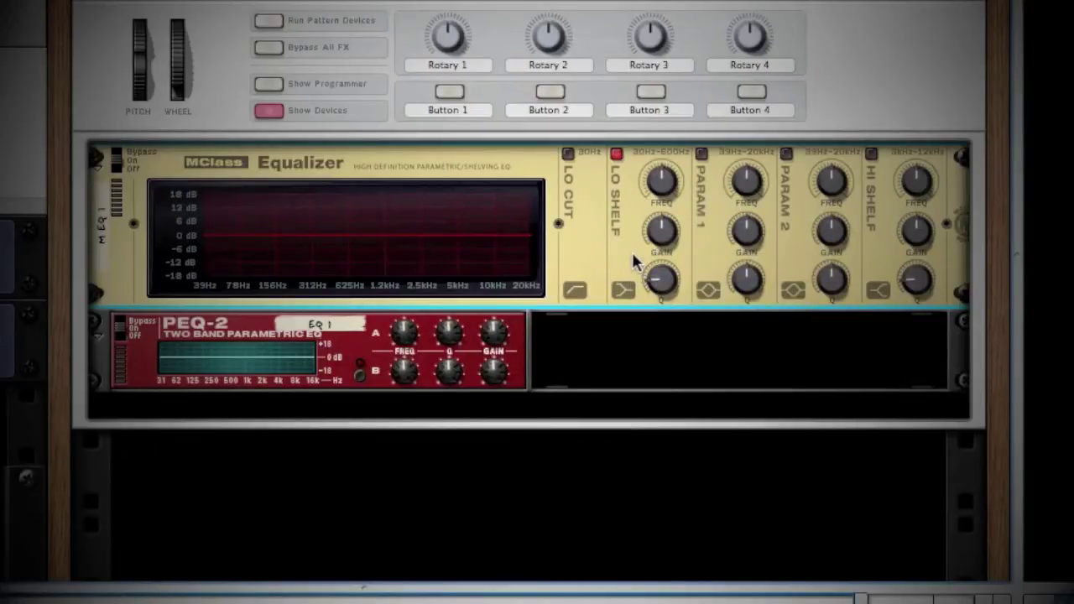
pyautogui.moveTo(659, 185); pyautogui.dragTo(659, 198)
pyautogui.moveTo(662, 239); pyautogui.dragTo(663, 284)
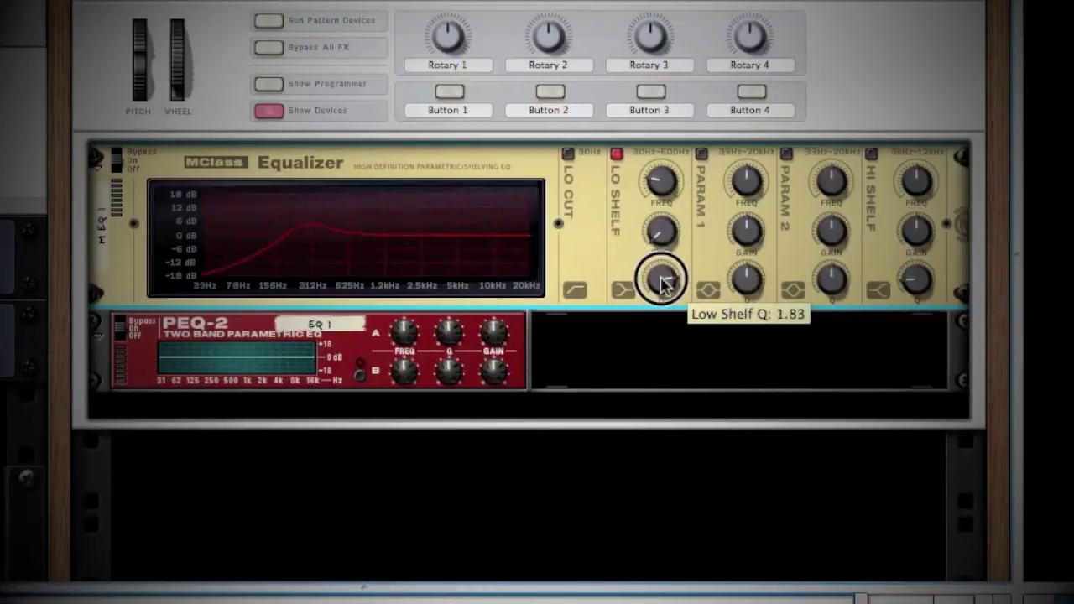
pyautogui.click(617, 155)
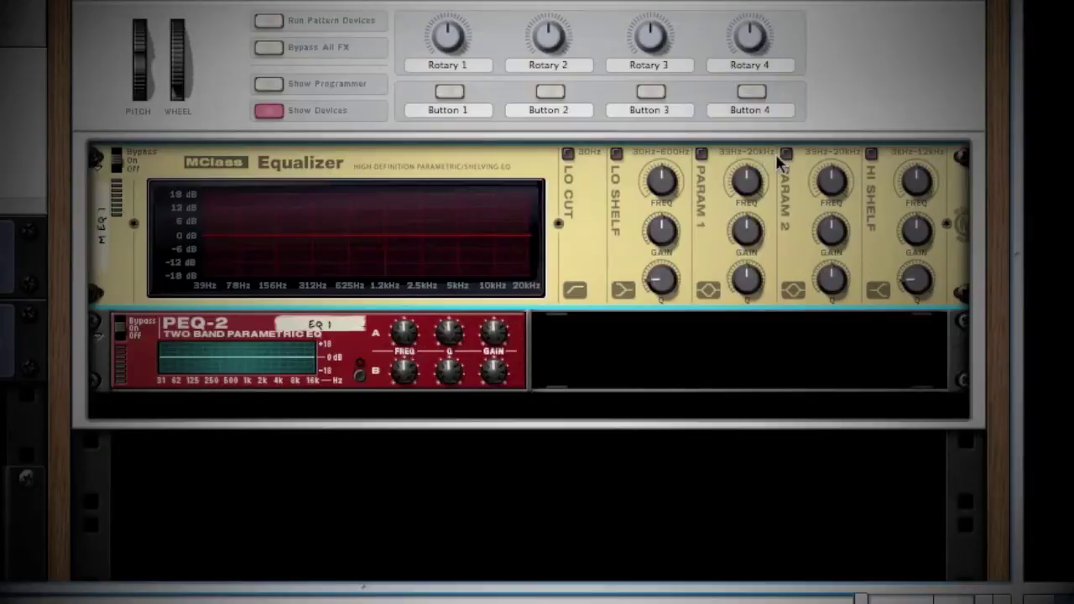
# Shape parametric band 1 into a narrow −18 dB dip at 154 Hz, then disable it with Q 5.7.
pyautogui.click(704, 156)
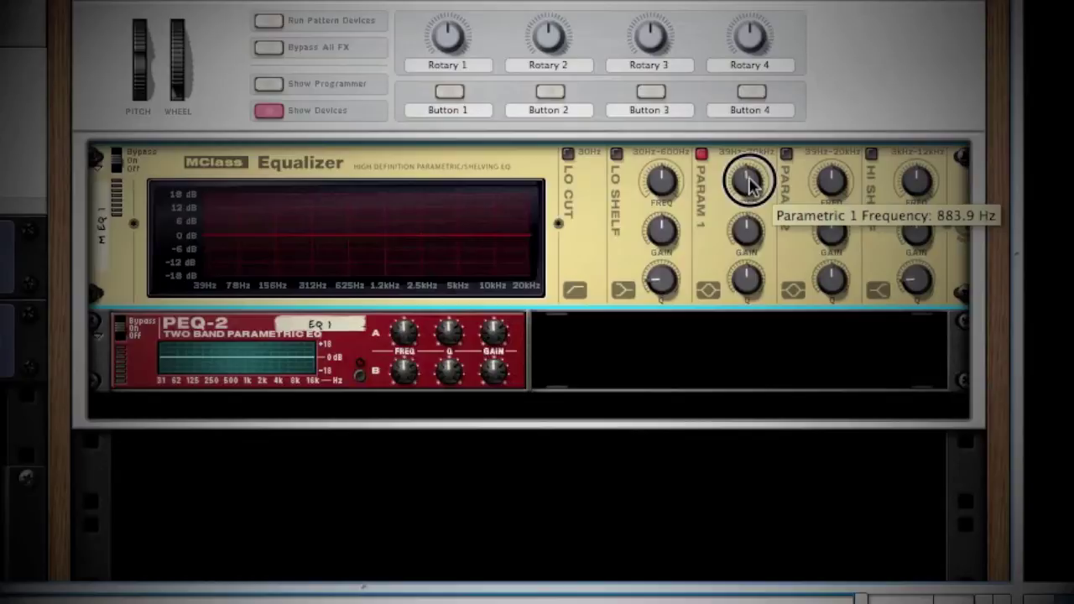
pyautogui.moveTo(749, 183)
pyautogui.mouseDown()
pyautogui.moveTo(745, 281)
pyautogui.moveTo(747, 193)
pyautogui.mouseUp()
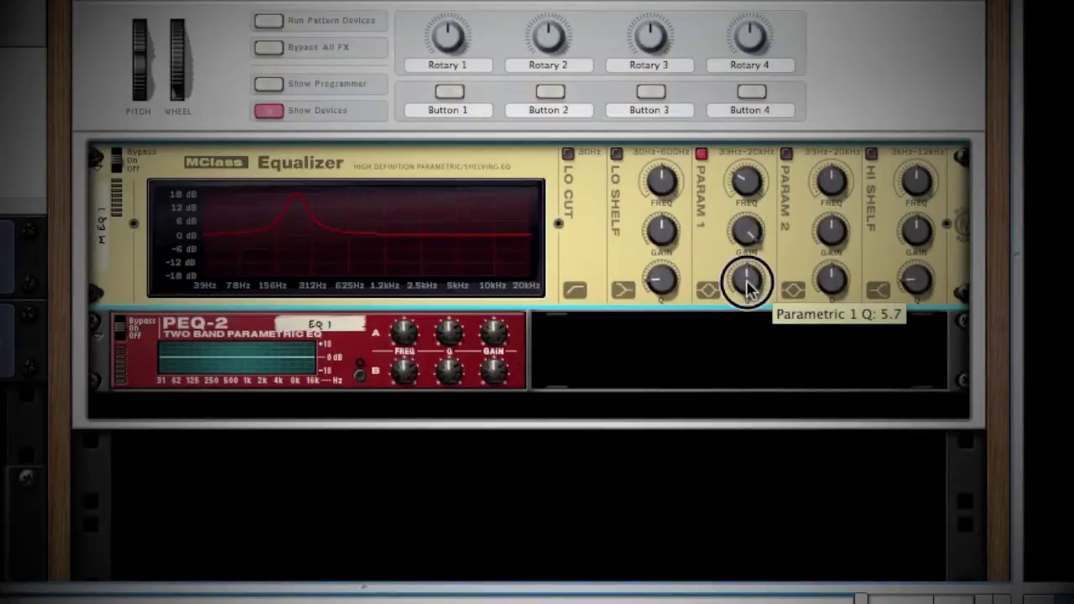
pyautogui.moveTo(749, 288); pyautogui.dragTo(745, 164)
pyautogui.moveTo(754, 234); pyautogui.dragTo(746, 326)
pyautogui.moveTo(750, 177)
pyautogui.mouseDown()
pyautogui.moveTo(743, 220)
pyautogui.moveTo(751, 134)
pyautogui.moveTo(750, 179)
pyautogui.mouseUp()
pyautogui.click(701, 154)
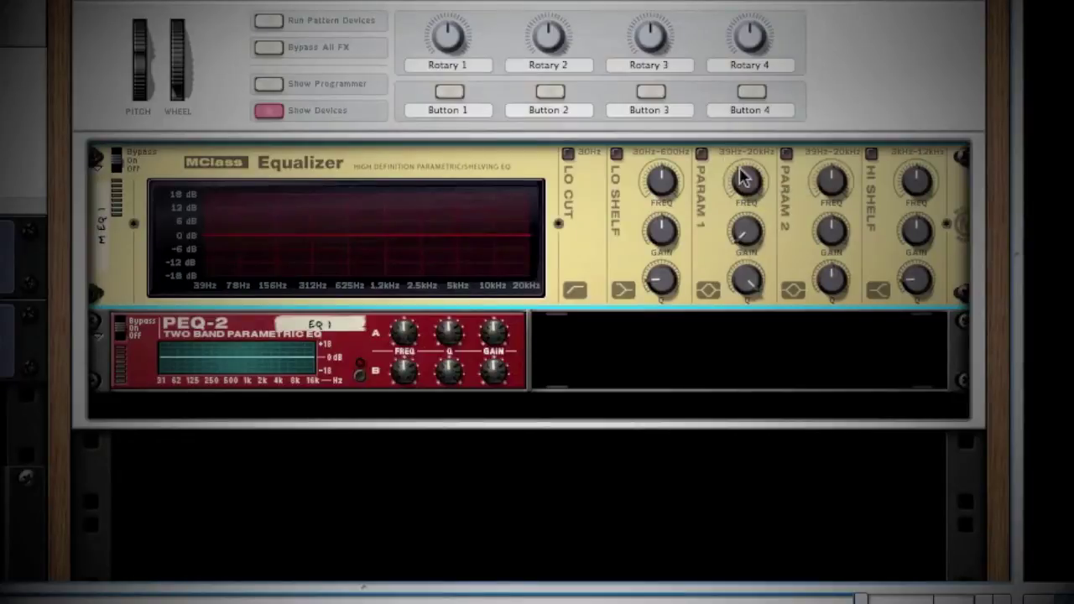
pyautogui.moveTo(759, 307); pyautogui.dragTo(766, 298)
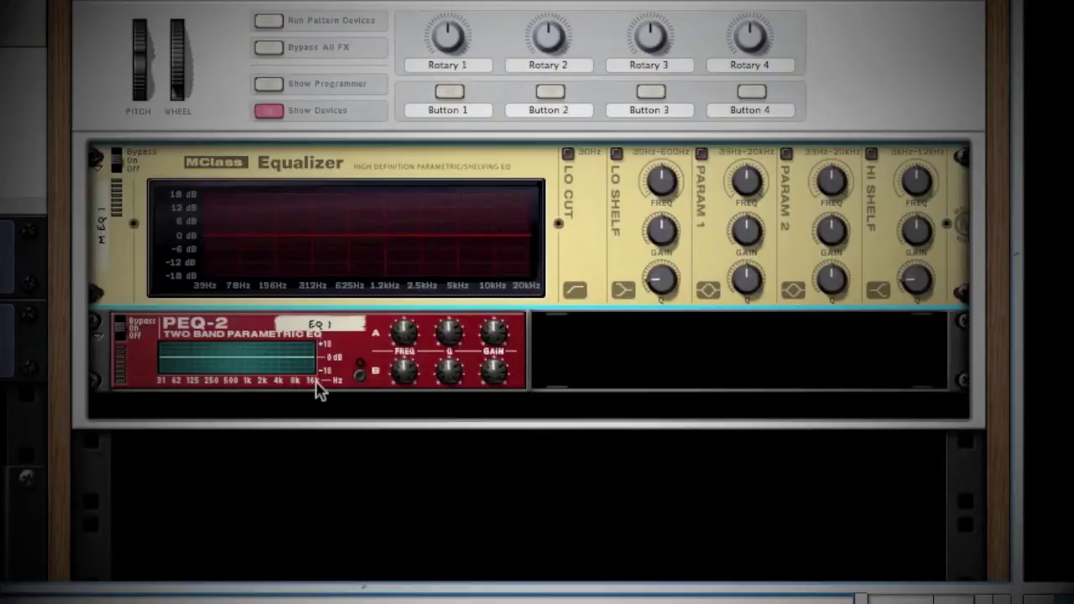
# On the PEQ-2, check filter A's Q and gain, lower A frequency to 62, and toggle filter B.
pyautogui.click(403, 338)
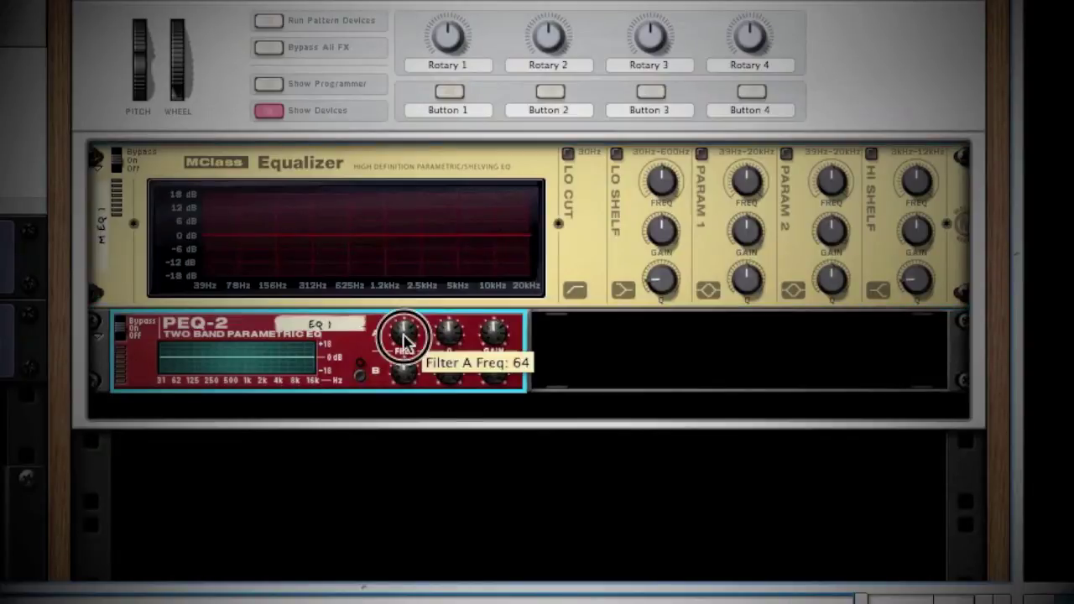
pyautogui.click(450, 332)
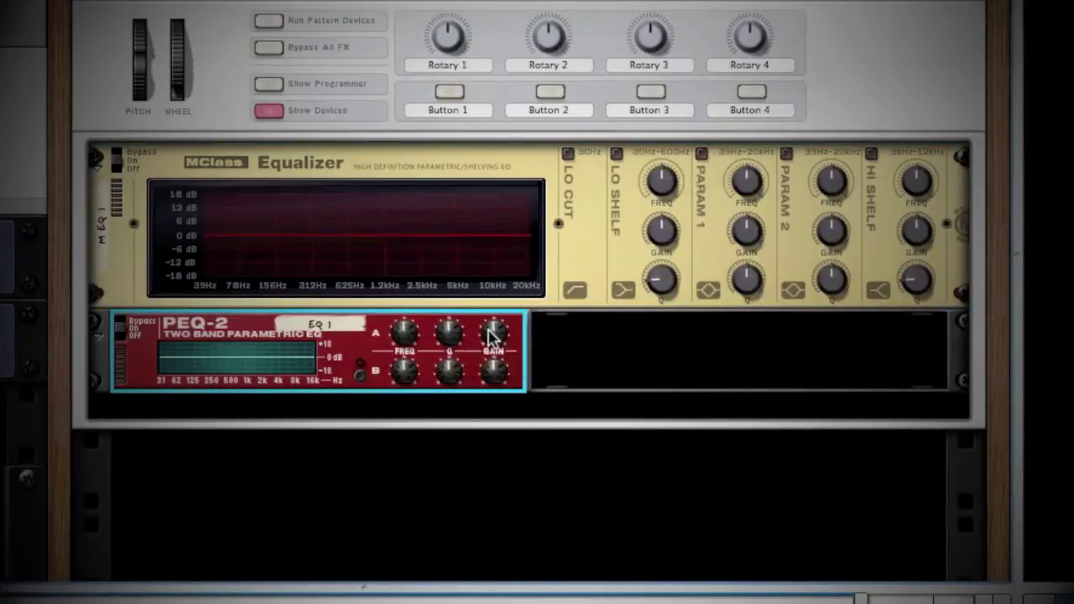
pyautogui.click(493, 334)
pyautogui.moveTo(404, 336)
pyautogui.mouseDown()
pyautogui.moveTo(402, 370)
pyautogui.moveTo(403, 310)
pyautogui.moveTo(401, 350)
pyautogui.mouseUp()
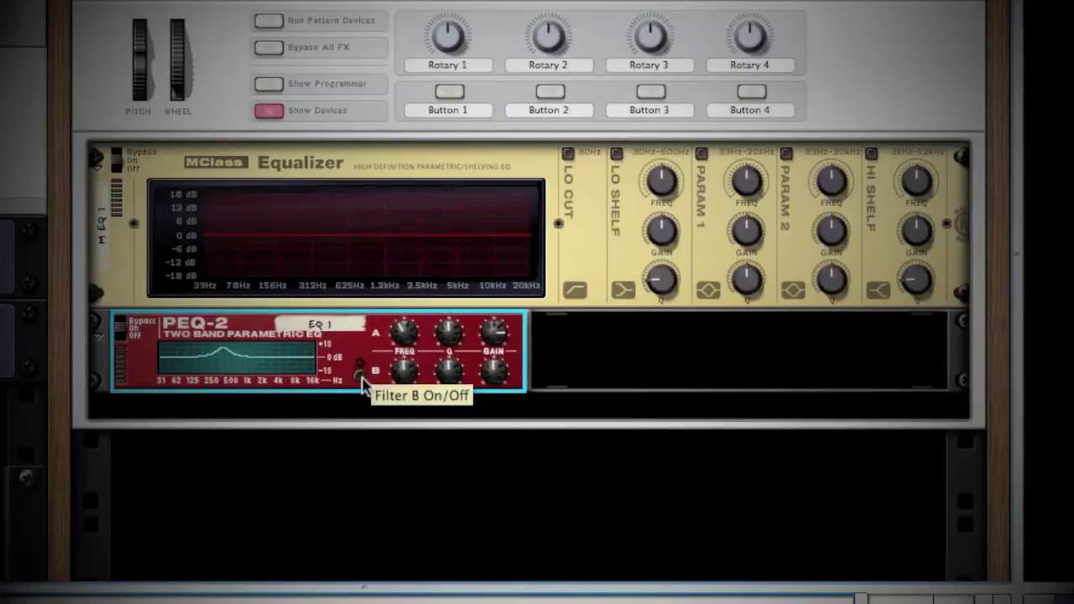
pyautogui.click(362, 378)
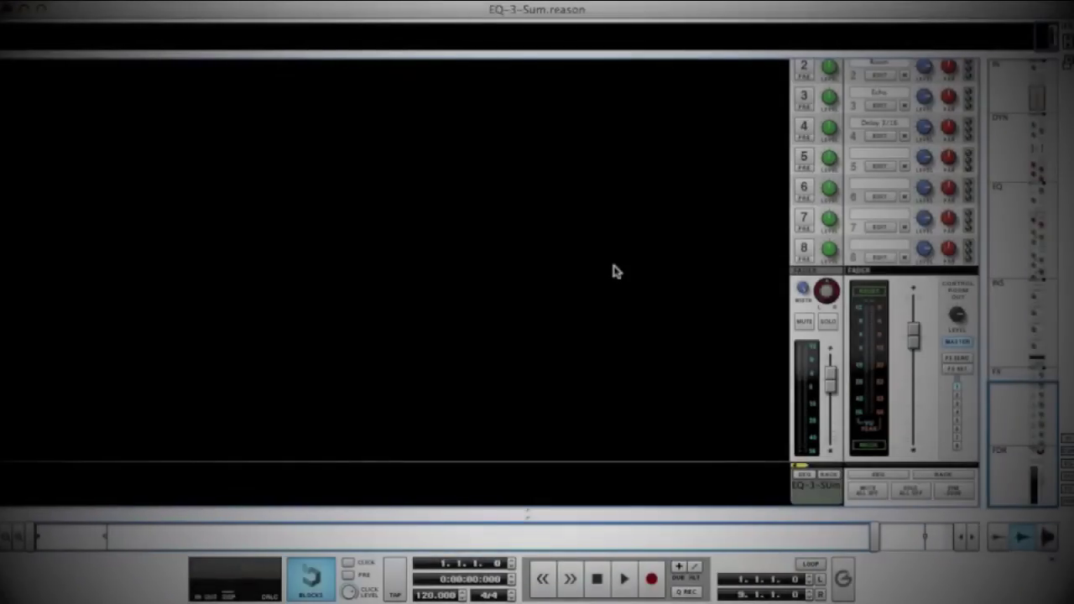
# Jump to the mixer's channel EQ section and begin adjusting the HF frequency.
pyautogui.click(1017, 194)
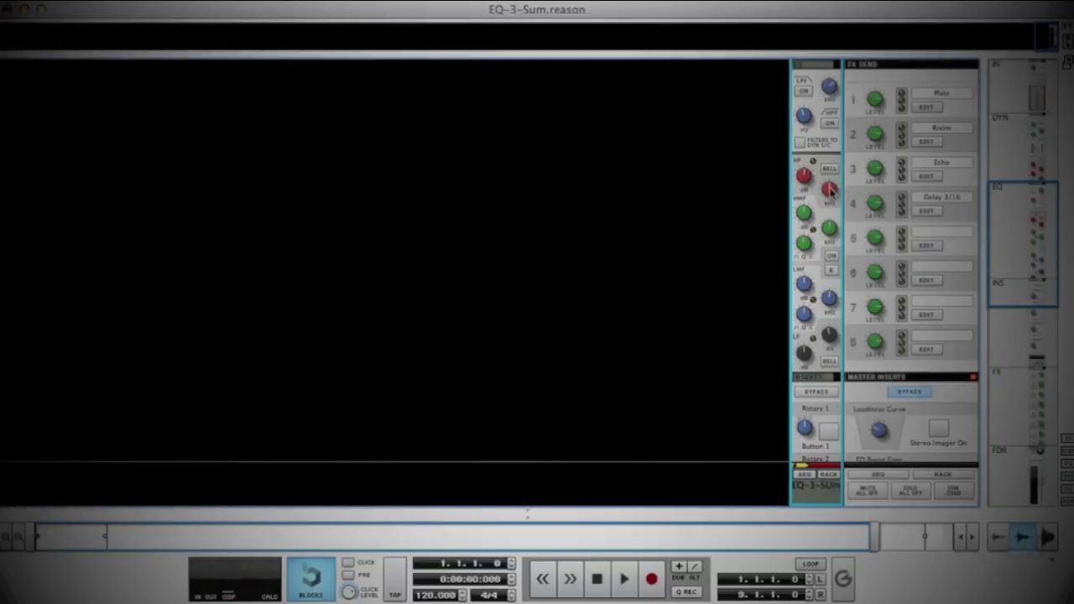
pyautogui.click(829, 193)
# Set the high band to 1.50 kHz in bell mode.
pyautogui.moveTo(830, 195); pyautogui.dragTo(830, 160)
pyautogui.moveTo(803, 177)
pyautogui.click(832, 168)
# Set the high-mid band to 600 Hz with Q 0.7.
pyautogui.moveTo(829, 228); pyautogui.dragTo(832, 184)
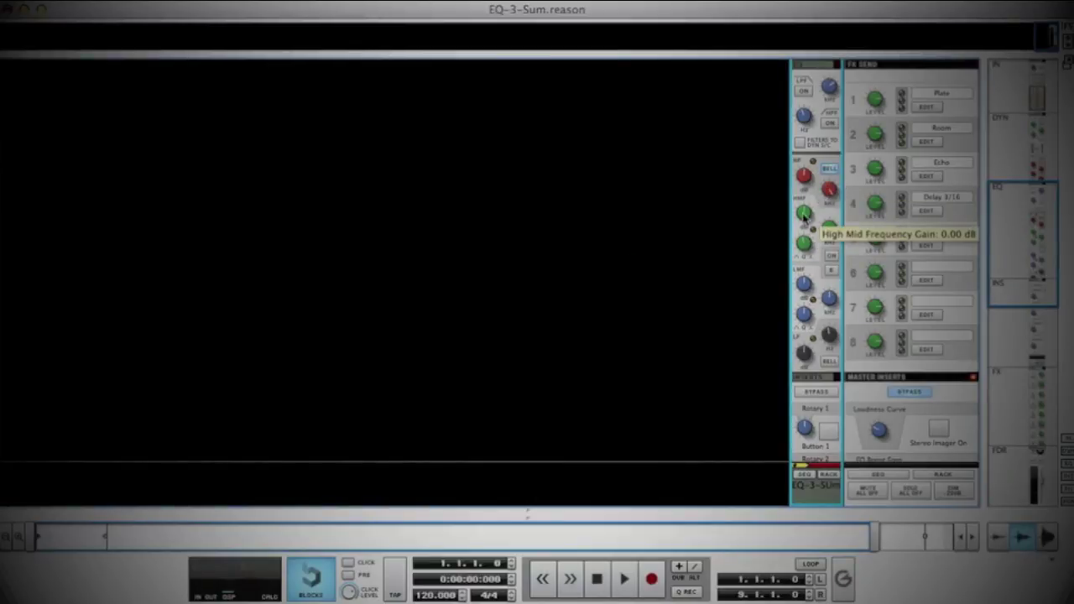
pyautogui.moveTo(803, 214); pyautogui.dragTo(803, 214)
pyautogui.click(804, 243)
pyautogui.moveTo(804, 244); pyautogui.dragTo(804, 214)
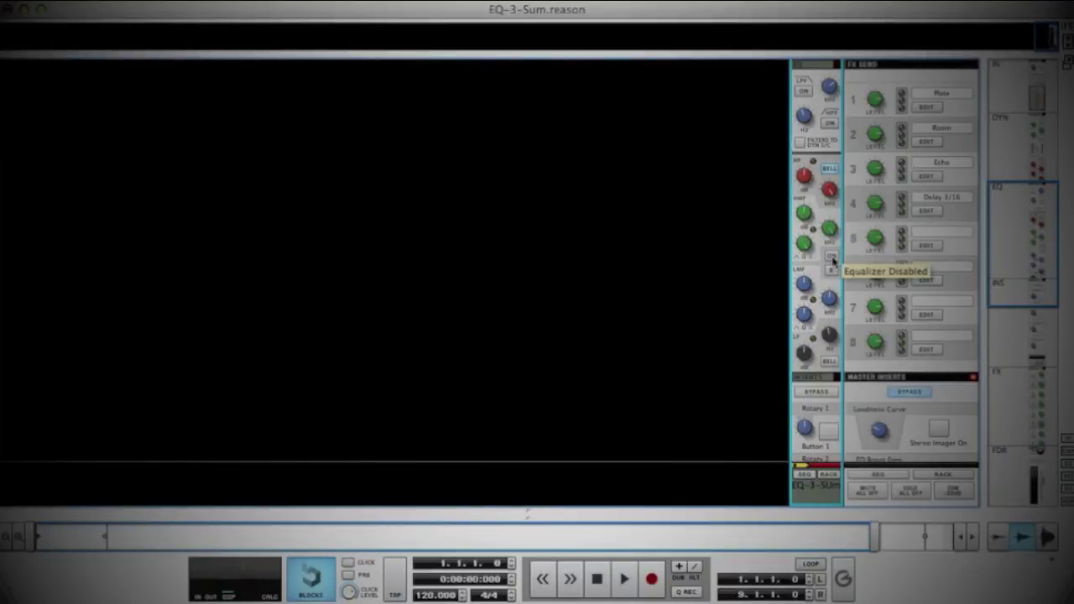
# Adjust the LMF and LF frequencies, trying constant-Q E mode and switching it back off.
pyautogui.moveTo(829, 295); pyautogui.dragTo(832, 264)
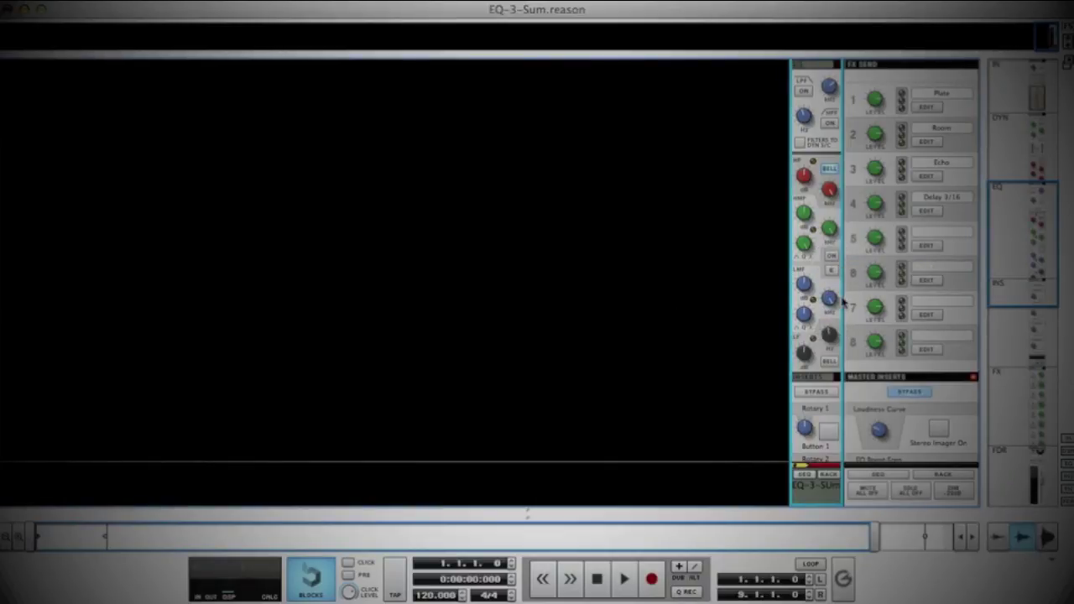
pyautogui.click(832, 272)
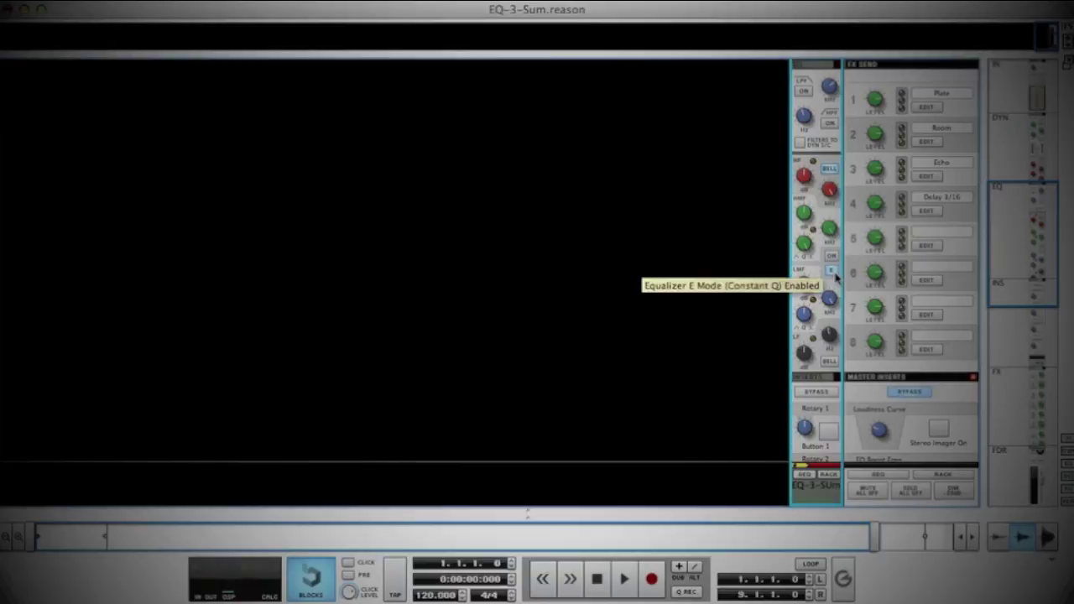
pyautogui.click(834, 273)
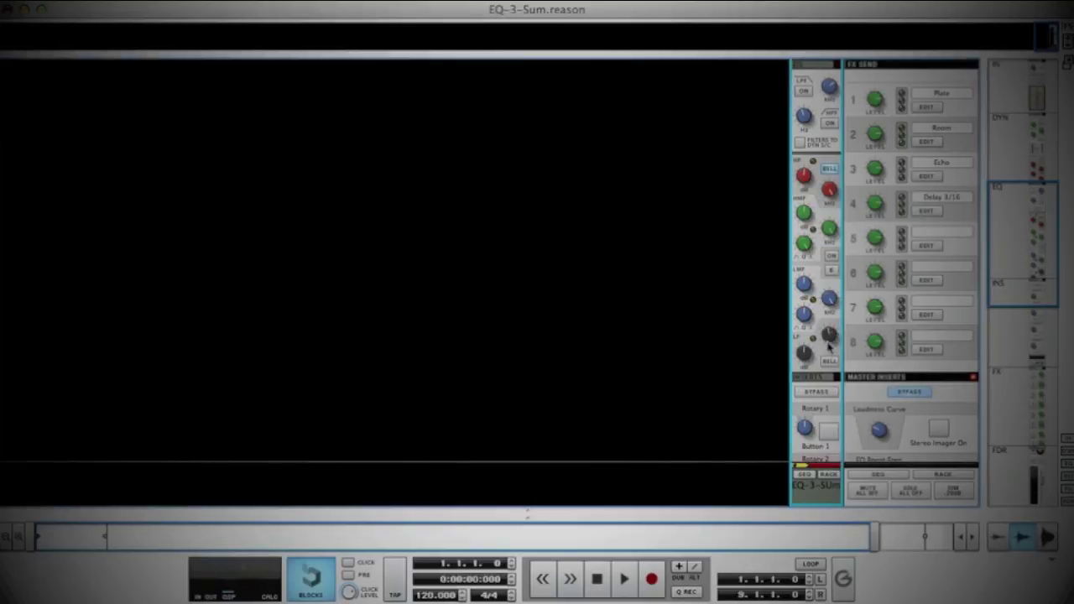
pyautogui.moveTo(830, 341); pyautogui.dragTo(831, 296)
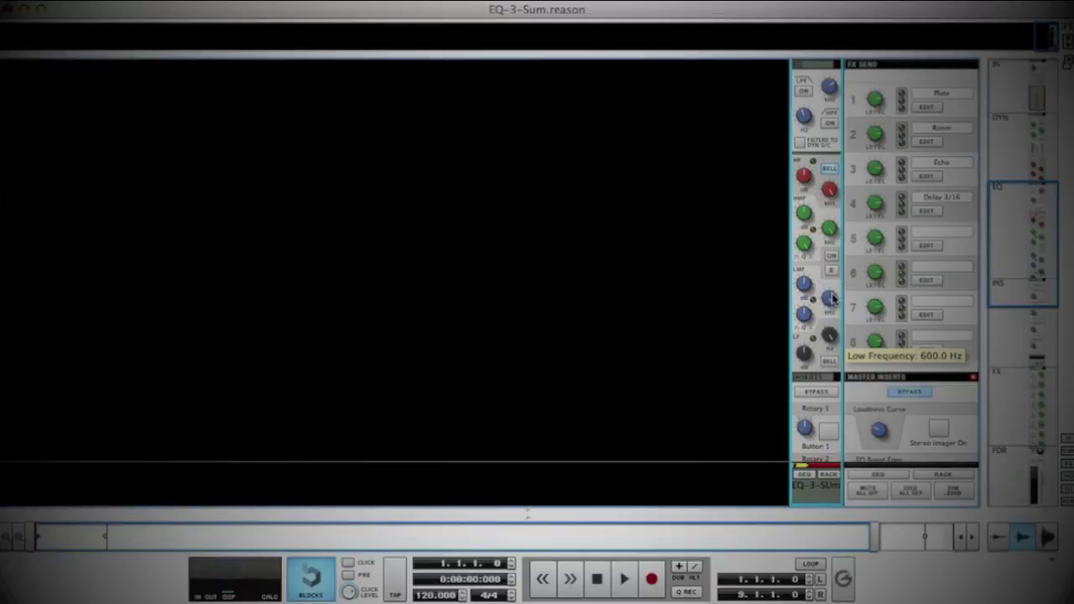